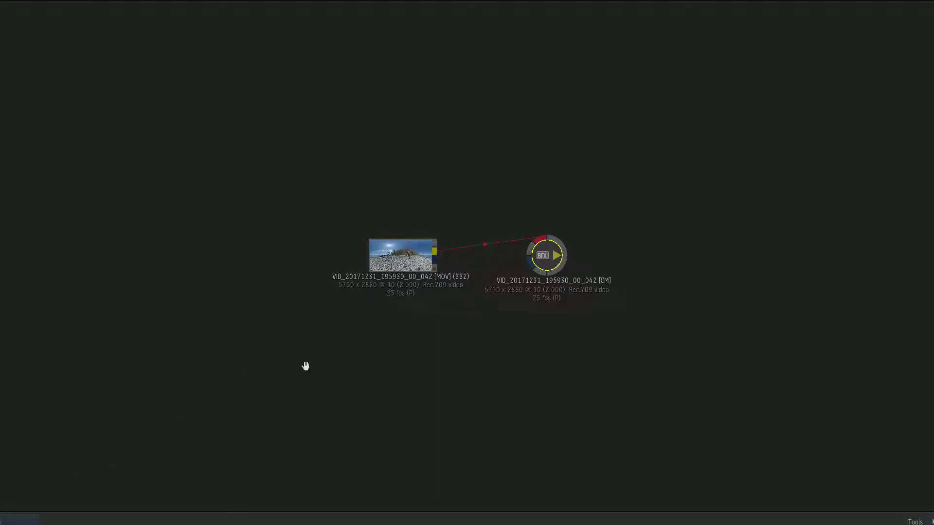
Move the source clip away from the output node and add a Map Convert node to the batch schematic.
{"action": "left_click_drag", "start_coordinate": [306, 366], "coordinate": [342, 389]}
{"action": "left_click_drag", "start_coordinate": [425, 277], "coordinate": [140, 267]}
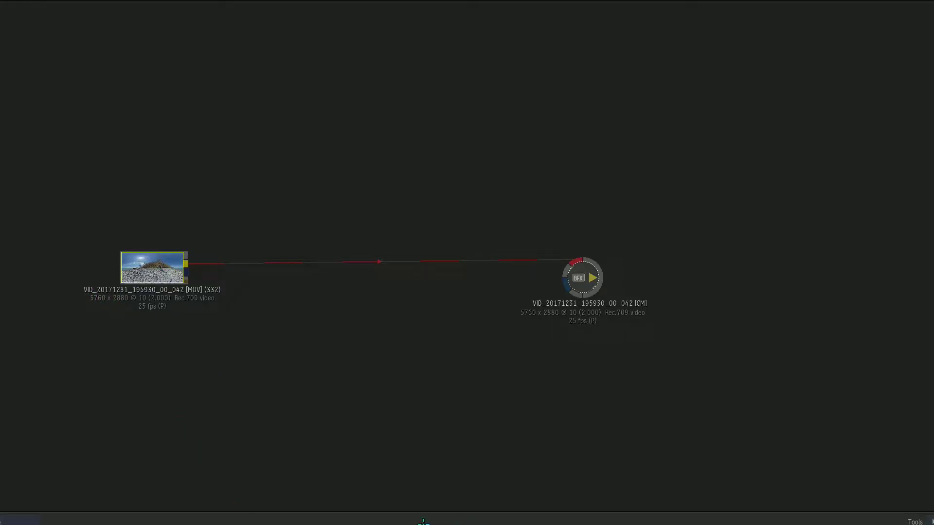
{"action": "left_click_drag", "start_coordinate": [423, 522], "coordinate": [340, 306]}
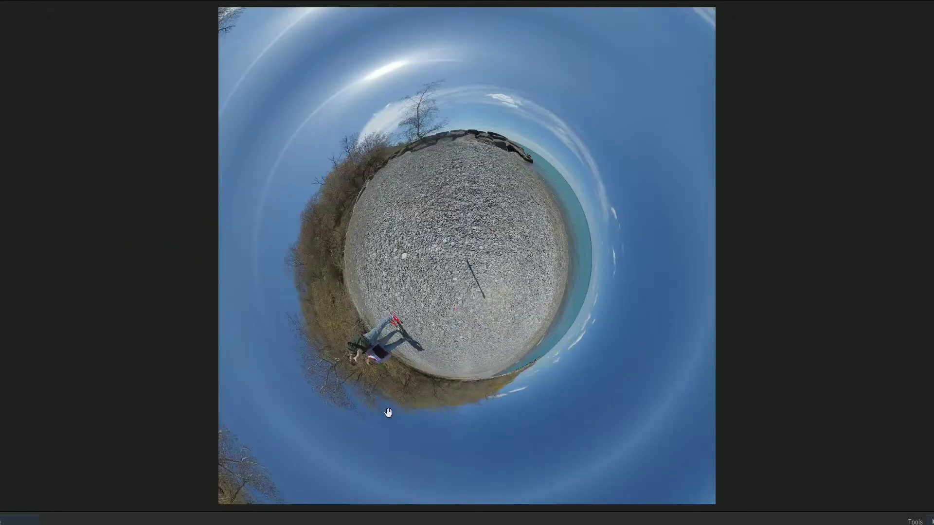
Change the Map Convert output mapping to the horizontal cubic cross layout and frame the unfolded image.
{"action": "key", "text": "1"}
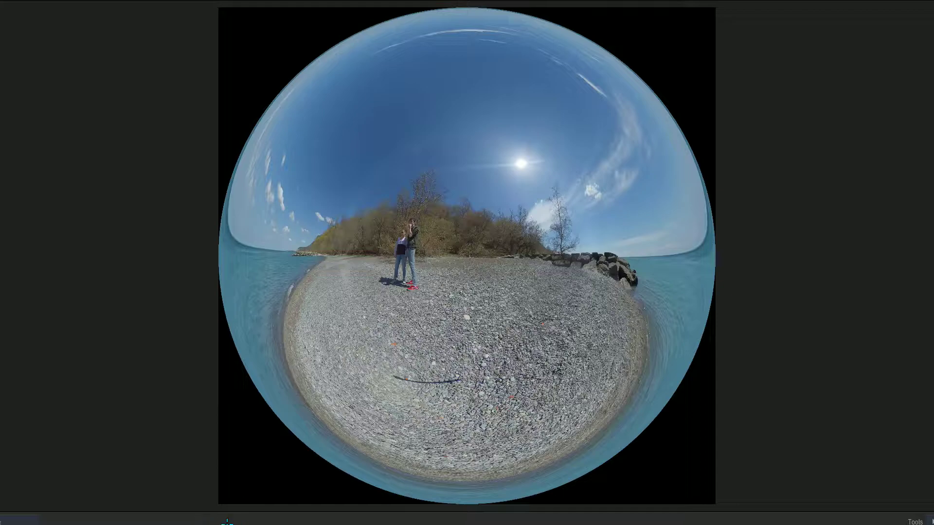
{"action": "left_click", "coordinate": [268, 524]}
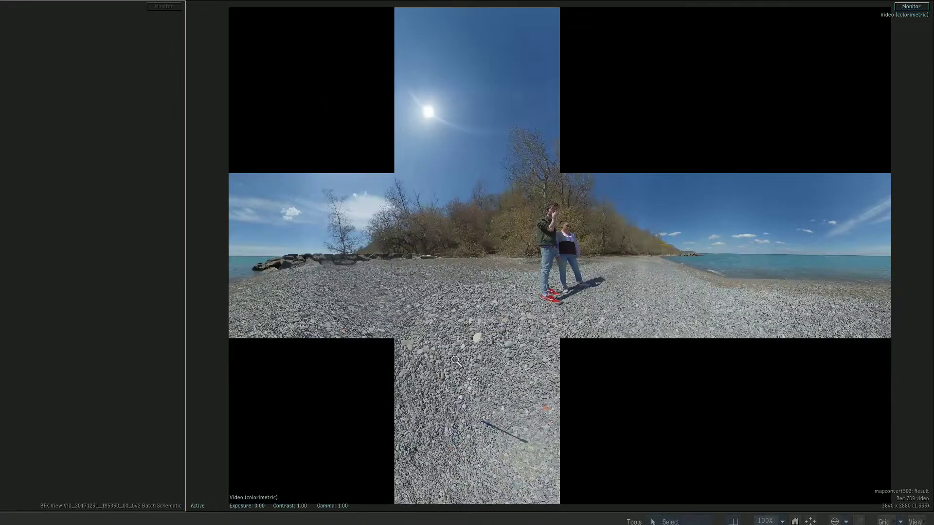
{"action": "left_click_drag", "start_coordinate": [457, 361], "coordinate": [586, 411]}
{"action": "left_click_drag", "start_coordinate": [586, 411], "coordinate": [484, 413]}
Compare the source clip with the converted image and set the Map Convert output resolution to 5760 x 2880.
{"action": "left_click_drag", "start_coordinate": [1, 384], "coordinate": [0, 412]}
{"action": "left_click", "coordinate": [1, 328]}
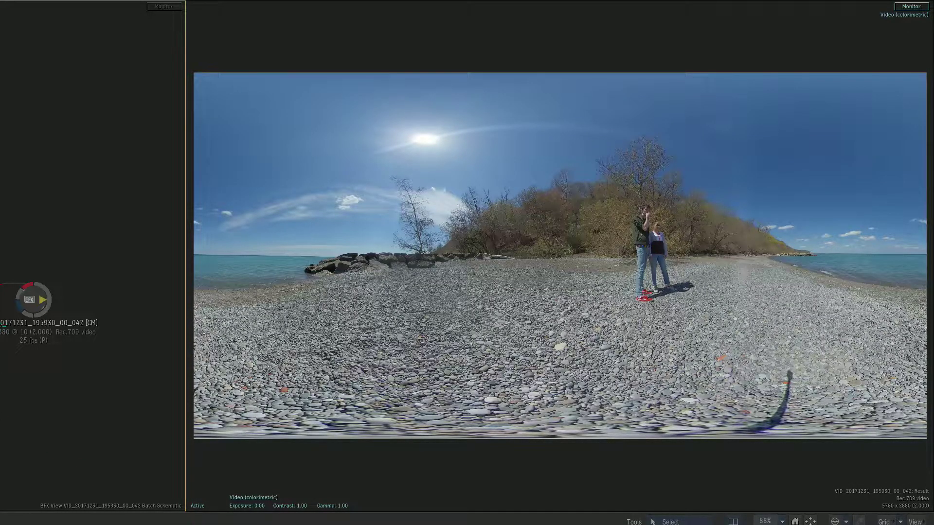
{"action": "left_click", "coordinate": [3, 328]}
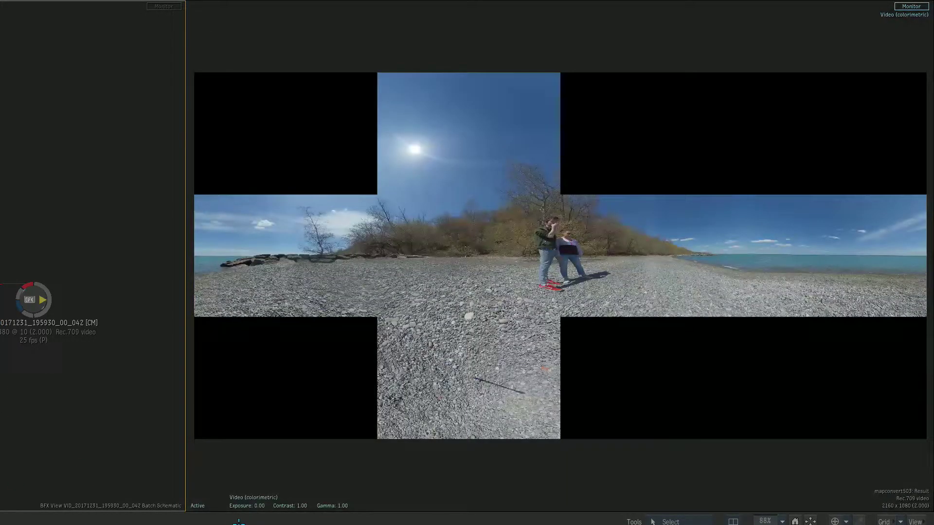
{"action": "left_click", "coordinate": [238, 522]}
{"action": "left_click", "coordinate": [1, 430]}
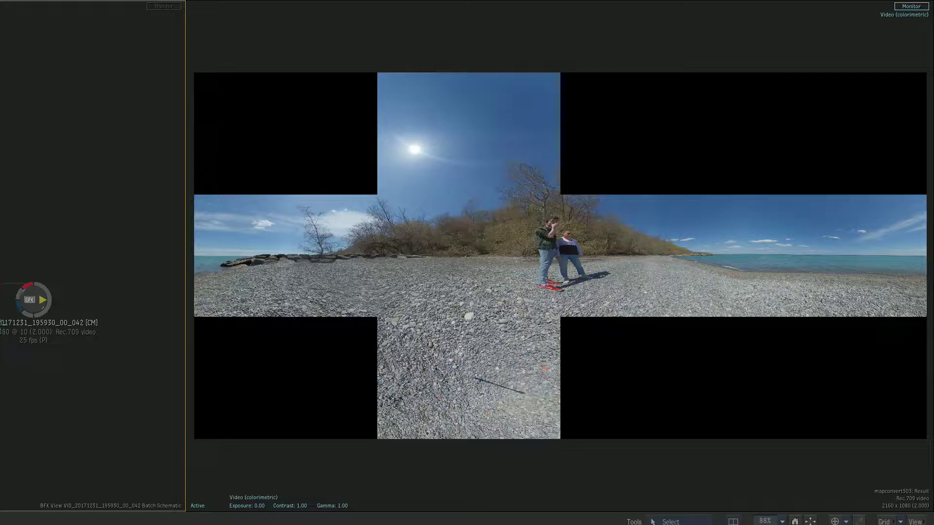
{"action": "left_click", "coordinate": [1, 283]}
{"action": "left_click", "coordinate": [1, 336]}
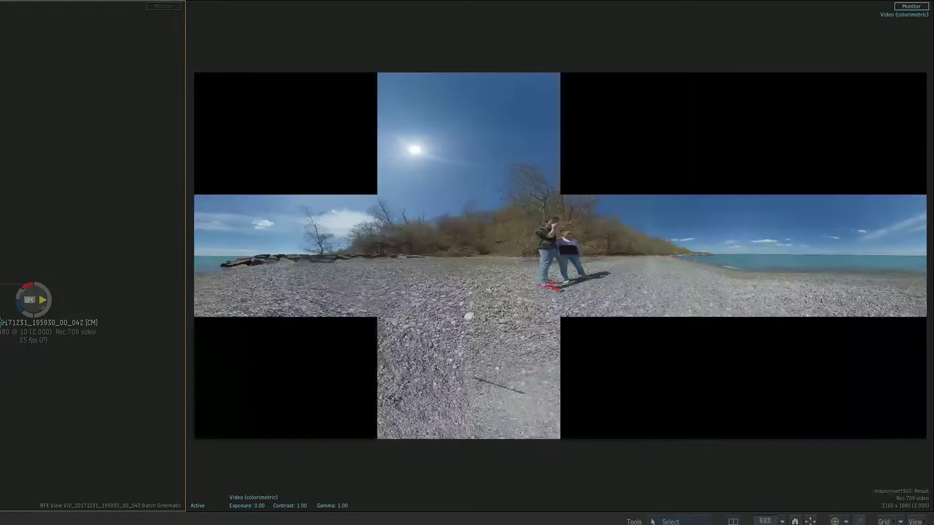
{"action": "left_click", "coordinate": [229, 522]}
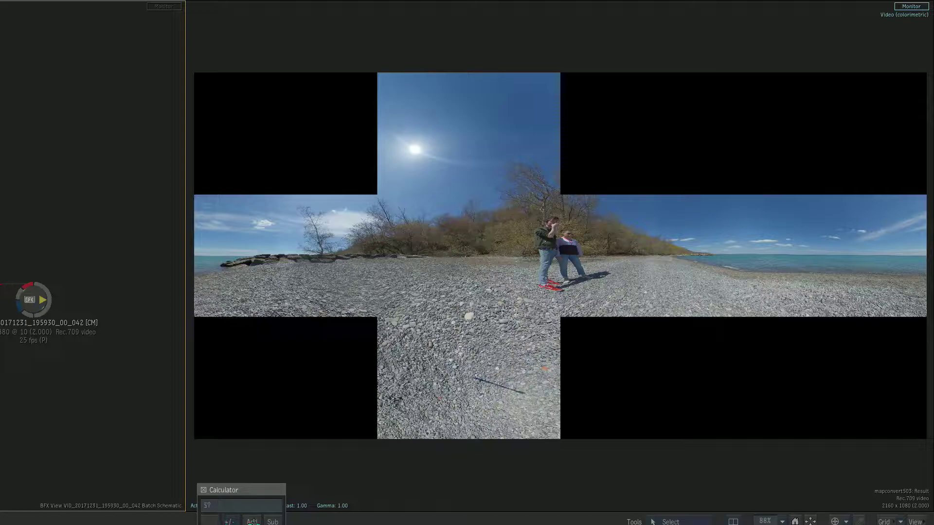
{"action": "key", "text": "Return"}
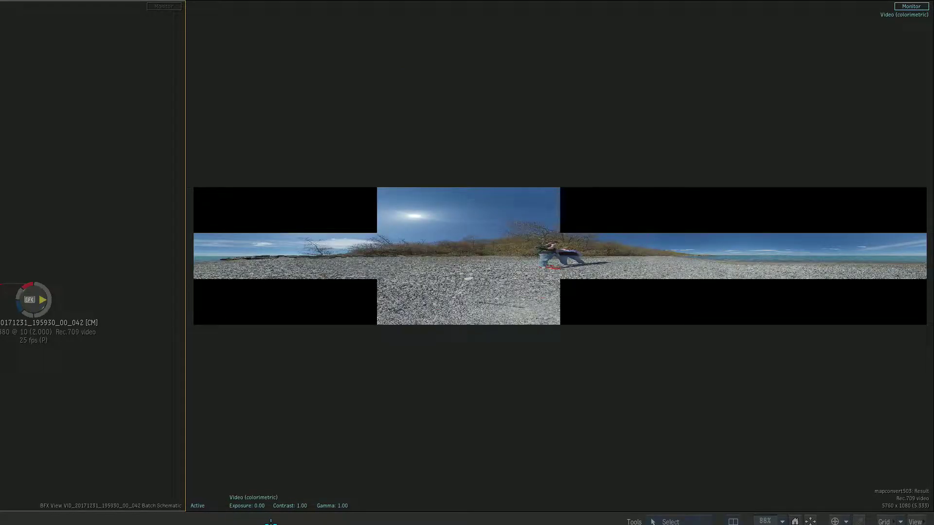
{"action": "left_click", "coordinate": [273, 522]}
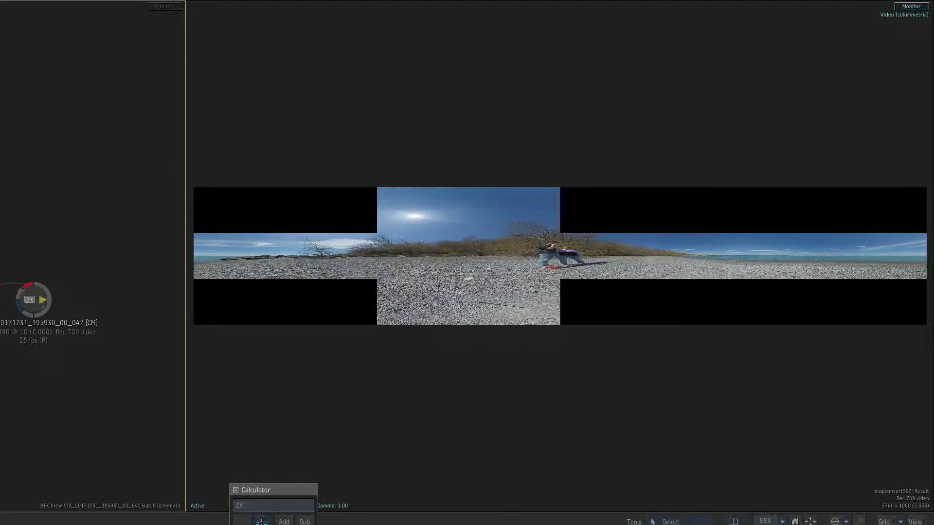
{"action": "type", "text": "2880"}
{"action": "key", "text": "Return"}
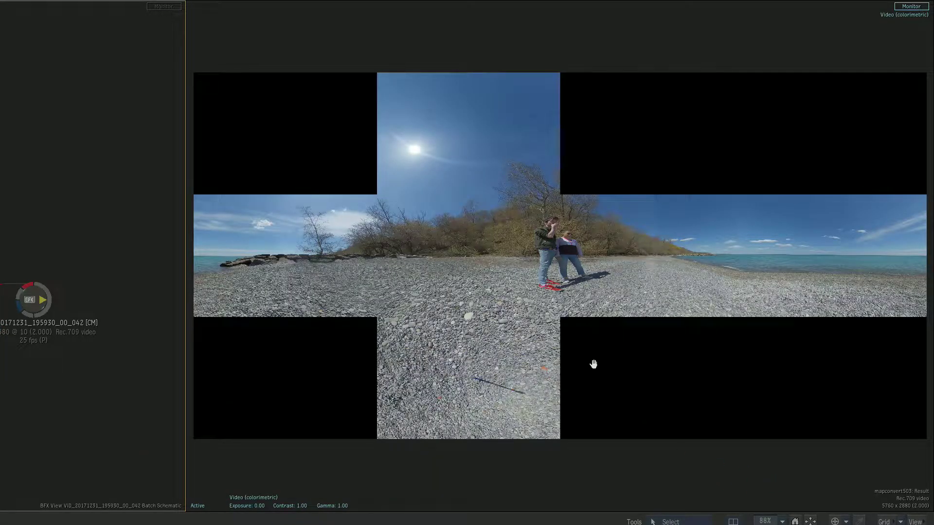
{"action": "left_click_drag", "start_coordinate": [593, 364], "coordinate": [534, 365]}
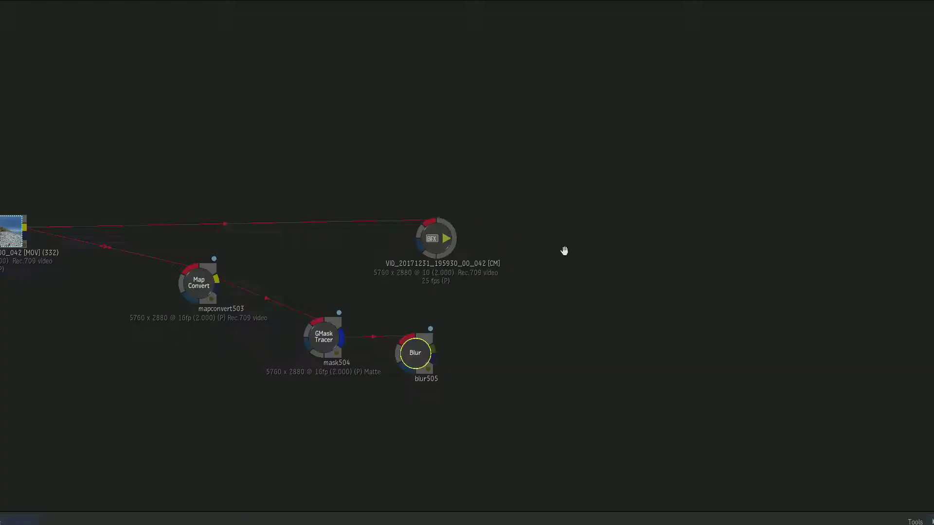
Disconnect the output node from the source clip and move it farther away from the mask and blur nodes.
{"action": "left_click_drag", "start_coordinate": [473, 285], "coordinate": [467, 291]}
{"action": "left_click_drag", "start_coordinate": [424, 245], "coordinate": [614, 265]}
{"action": "left_click_drag", "start_coordinate": [674, 259], "coordinate": [564, 278]}
{"action": "left_click_drag", "start_coordinate": [536, 361], "coordinate": [612, 290]}
{"action": "left_click_drag", "start_coordinate": [569, 363], "coordinate": [587, 376]}
{"action": "left_click_drag", "start_coordinate": [513, 380], "coordinate": [516, 379]}
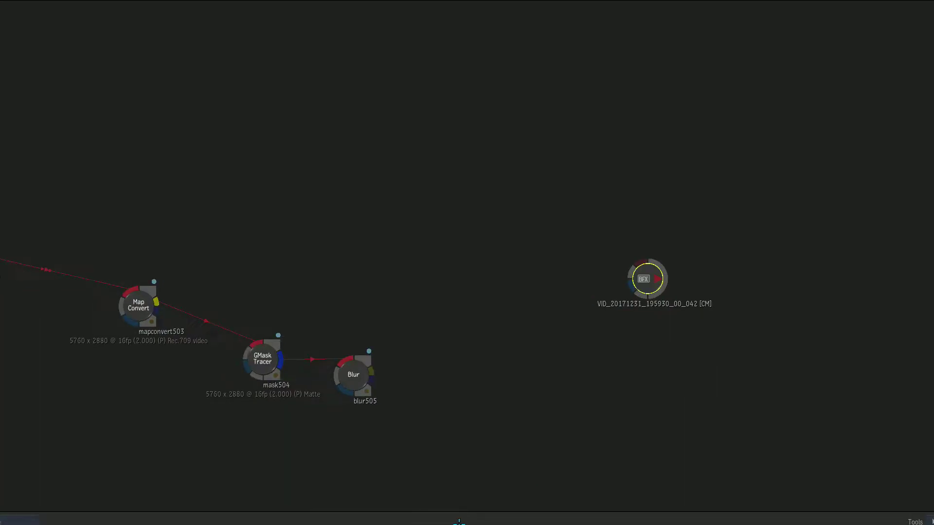
Add a 2D Transform node fed by the Map Convert node, and place a Comp node after it.
{"action": "left_click_drag", "start_coordinate": [138, 524], "coordinate": [324, 201]}
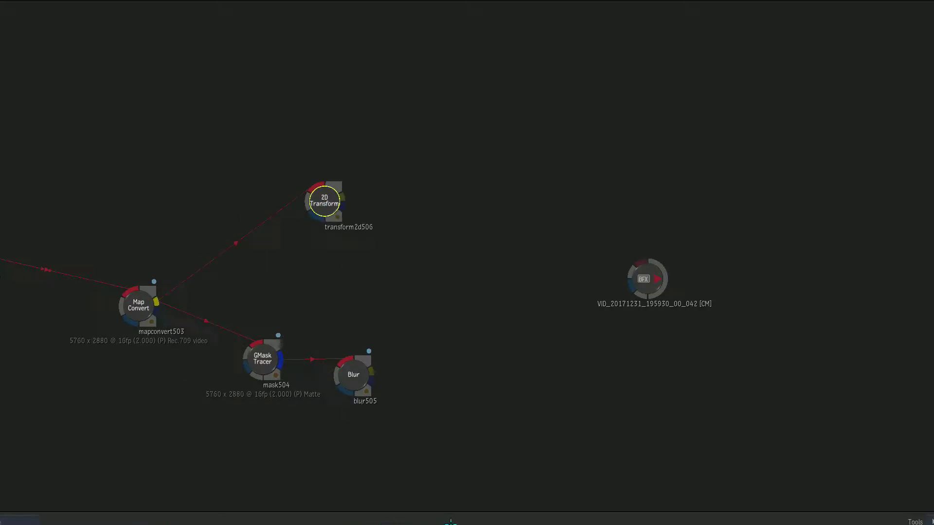
{"action": "left_click", "coordinate": [438, 278]}
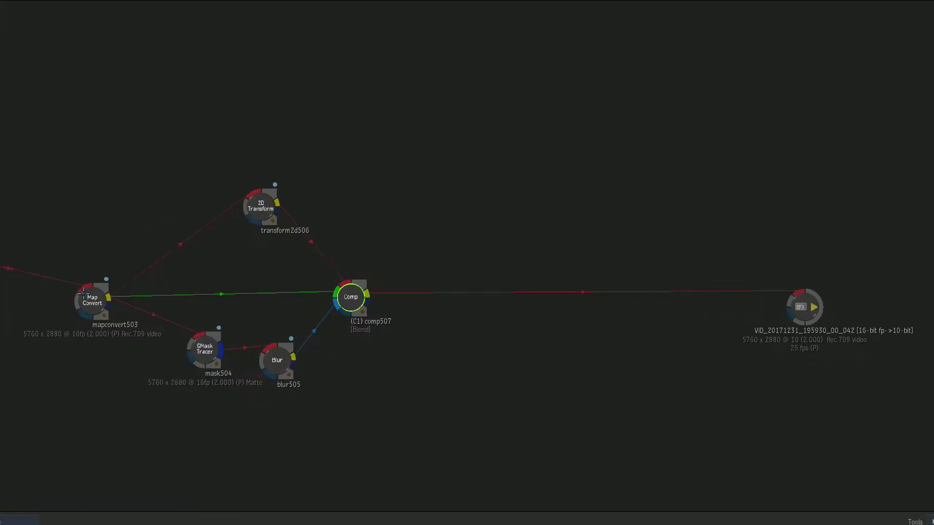
Duplicate the Map Convert node and place the copy between the Comp node and the output node.
{"action": "left_click_drag", "start_coordinate": [84, 304], "coordinate": [86, 276]}
{"action": "key", "text": "ctrl+d"}
{"action": "left_click_drag", "start_coordinate": [137, 233], "coordinate": [528, 328]}
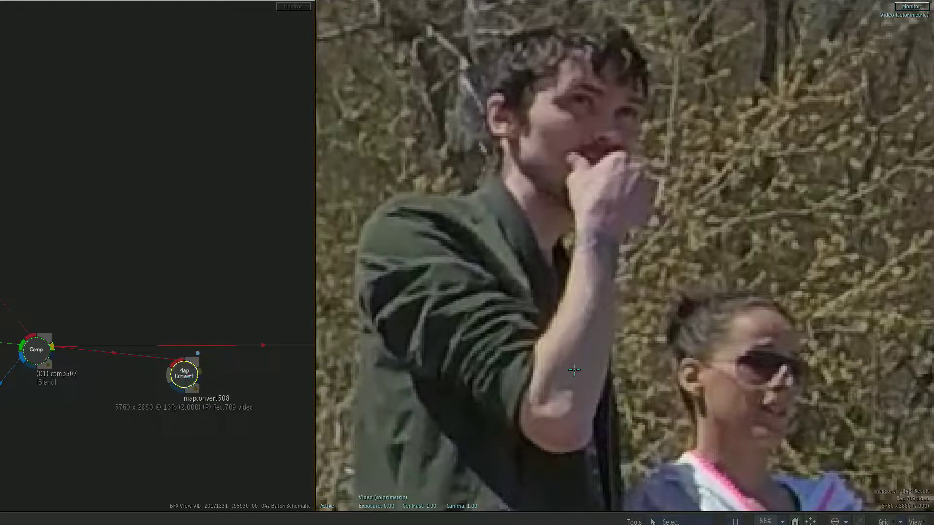
{"action": "key", "text": "alt+1"}
{"action": "left_click_drag", "start_coordinate": [574, 428], "coordinate": [367, 324]}
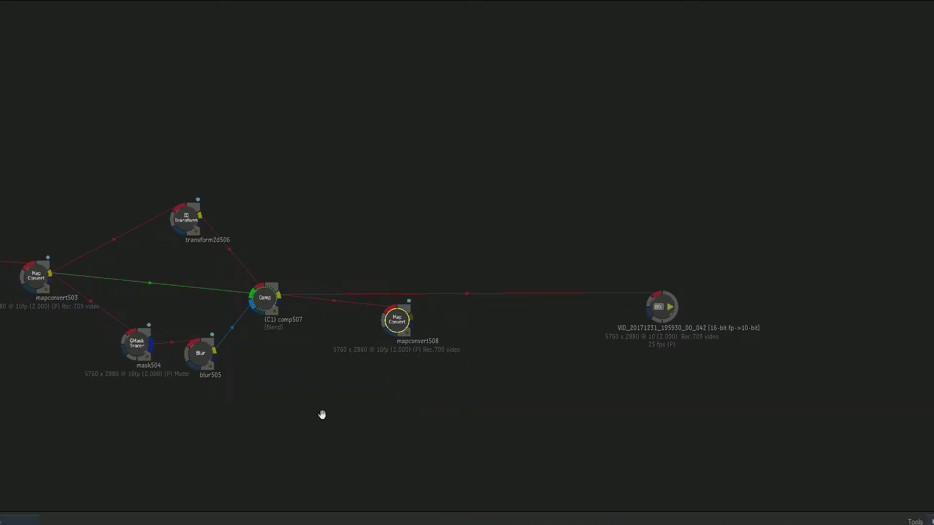
{"action": "left_click", "coordinate": [282, 351]}
Examine the pebble beach around the removed shadow in the composite converted back to the LatLong layout.
{"action": "key", "text": "F1"}
{"action": "key", "text": "F4"}
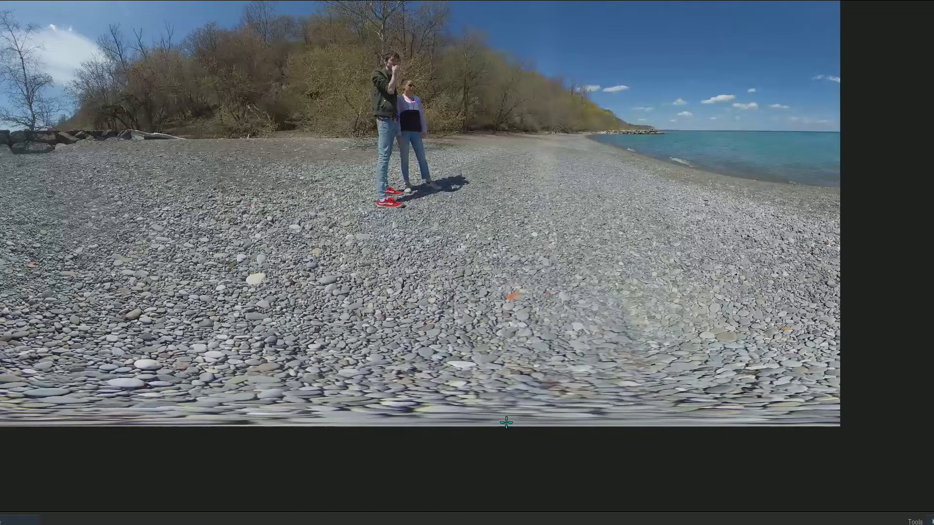
{"action": "left_click_drag", "start_coordinate": [555, 434], "coordinate": [491, 328]}
{"action": "left_click_drag", "start_coordinate": [550, 363], "coordinate": [470, 302]}
{"action": "key", "text": "alt+2"}
{"action": "scroll", "coordinate": [577, 321], "scroll_direction": "down", "scroll_amount": 1}
{"action": "left_click", "coordinate": [1, 299]}
{"action": "left_click_drag", "start_coordinate": [186, 310], "coordinate": [0, 253]}
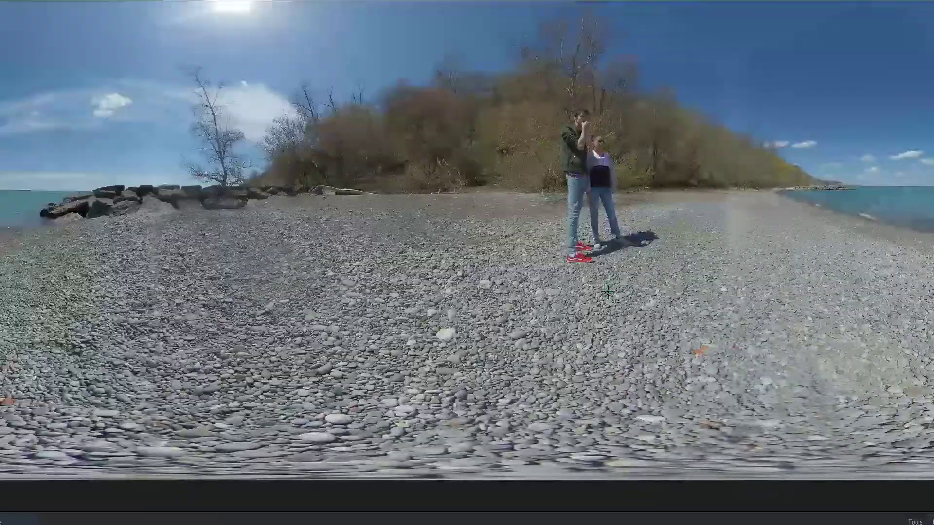
{"action": "key", "text": "F4"}
{"action": "left_click_drag", "start_coordinate": [782, 319], "coordinate": [617, 360]}
{"action": "key", "text": "F4"}
{"action": "key", "text": "Escape"}
{"action": "left_click_drag", "start_coordinate": [662, 386], "coordinate": [547, 405]}
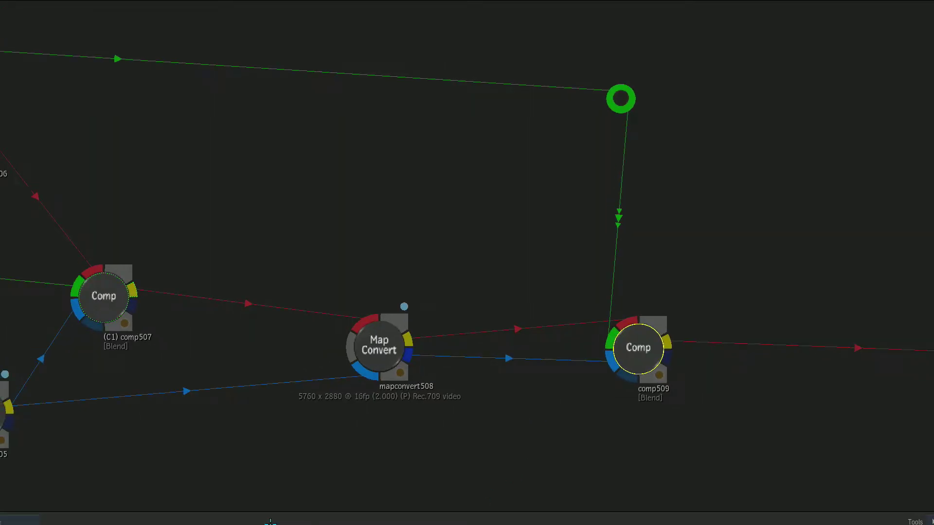
Insert a Sharpen Matchbox on the connection between the second Map Convert node and the last Comp node.
{"action": "left_click_drag", "start_coordinate": [483, 523], "coordinate": [514, 336]}
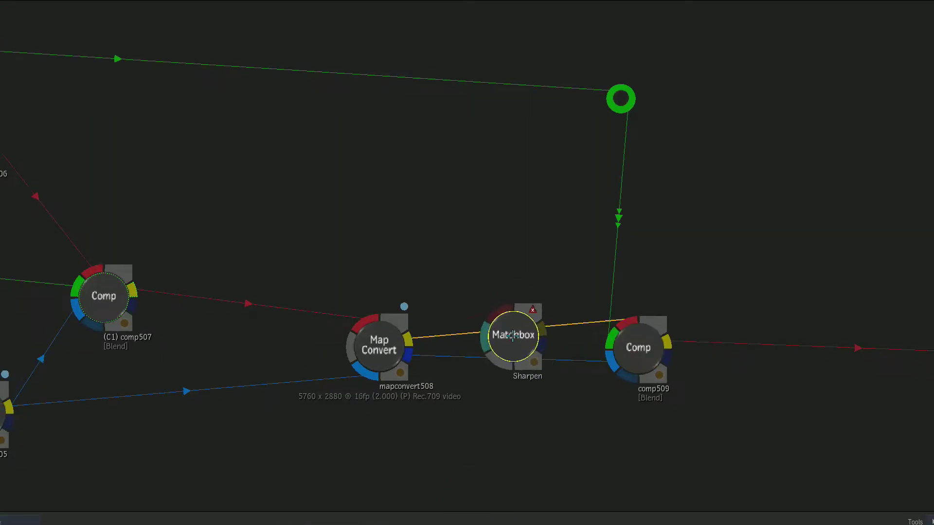
{"action": "left_click_drag", "start_coordinate": [565, 364], "coordinate": [711, 425]}
{"action": "left_click_drag", "start_coordinate": [648, 363], "coordinate": [665, 367]}
{"action": "left_click_drag", "start_coordinate": [507, 340], "coordinate": [507, 327]}
{"action": "left_click", "coordinate": [665, 367]}
{"action": "left_click", "coordinate": [502, 332]}
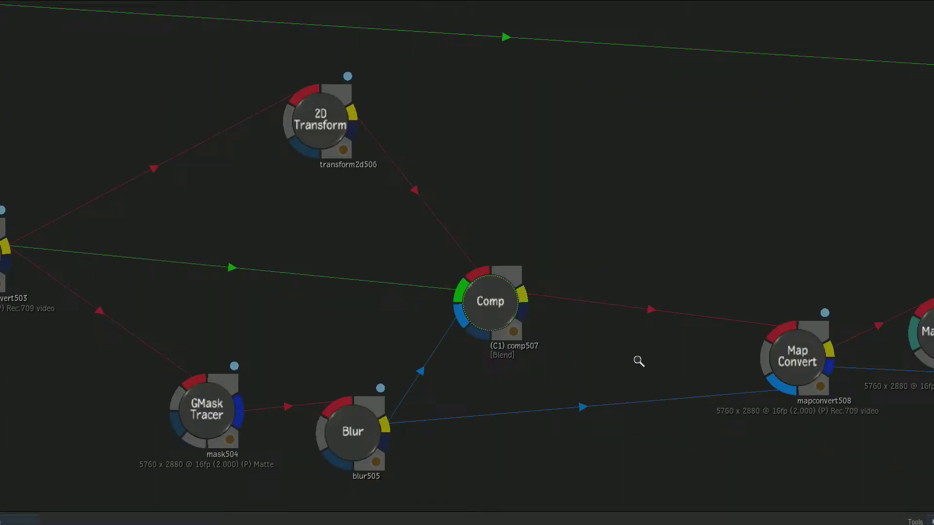
Review the node tree from the source clip through the comp branches, and view the final LatLong composite.
{"action": "left_click_drag", "start_coordinate": [639, 361], "coordinate": [153, 229]}
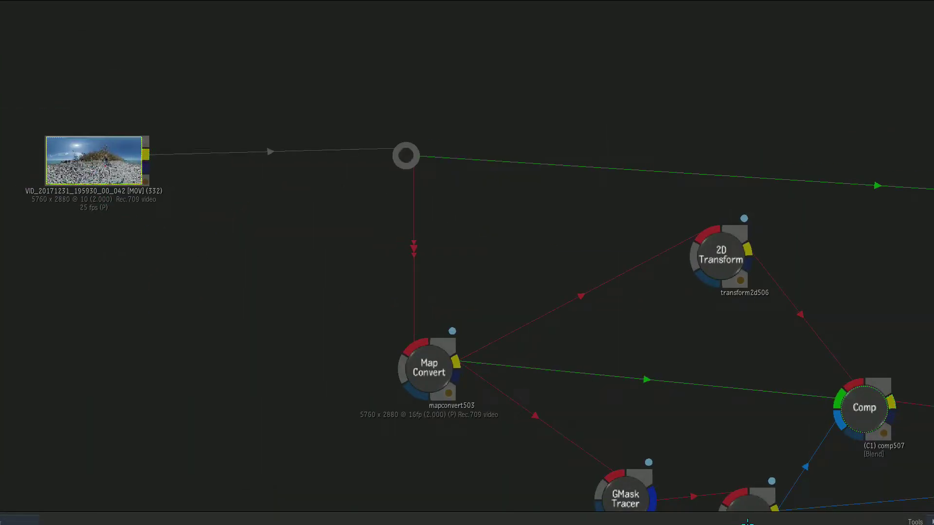
{"action": "left_click_drag", "start_coordinate": [842, 330], "coordinate": [257, 227]}
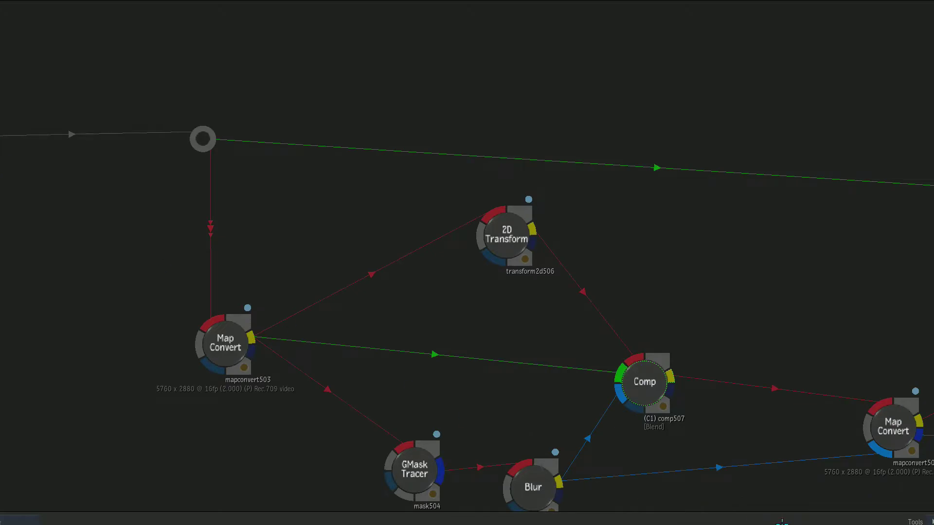
{"action": "left_click_drag", "start_coordinate": [925, 348], "coordinate": [551, 332]}
{"action": "key", "text": "2"}
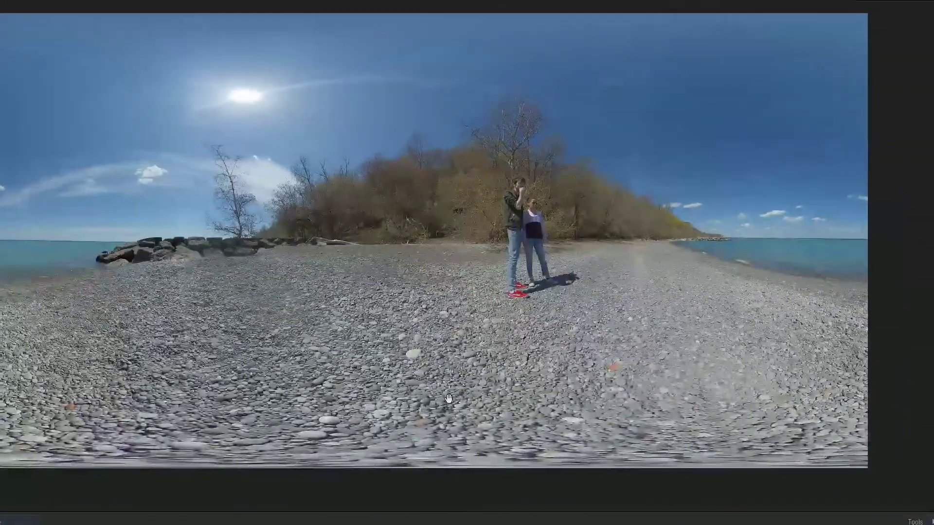
{"action": "left_click_drag", "start_coordinate": [448, 399], "coordinate": [454, 414]}
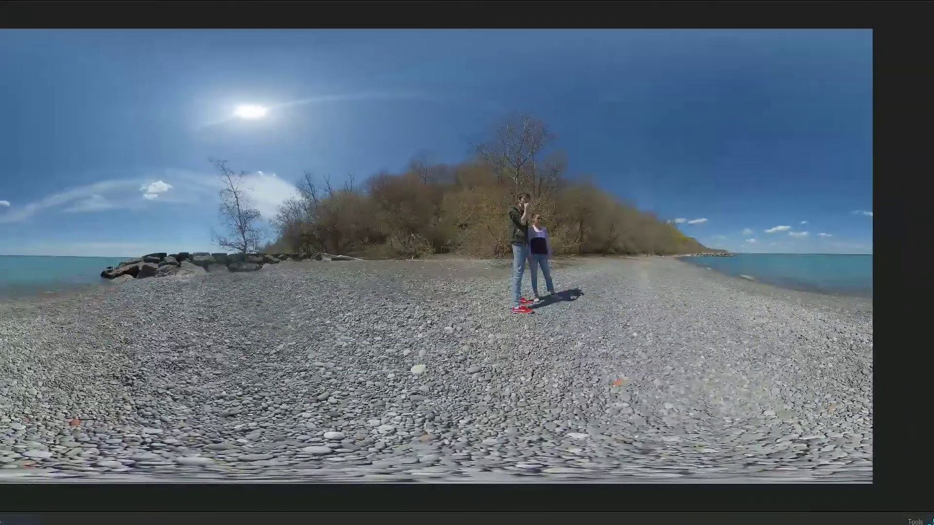